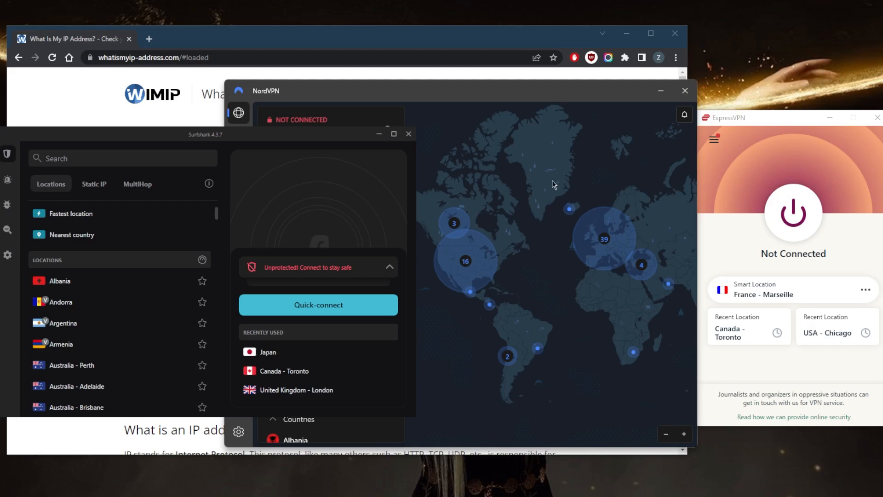
- Browse All Locations and expand Americas to reach the list of Canadian cities
click(715, 138)
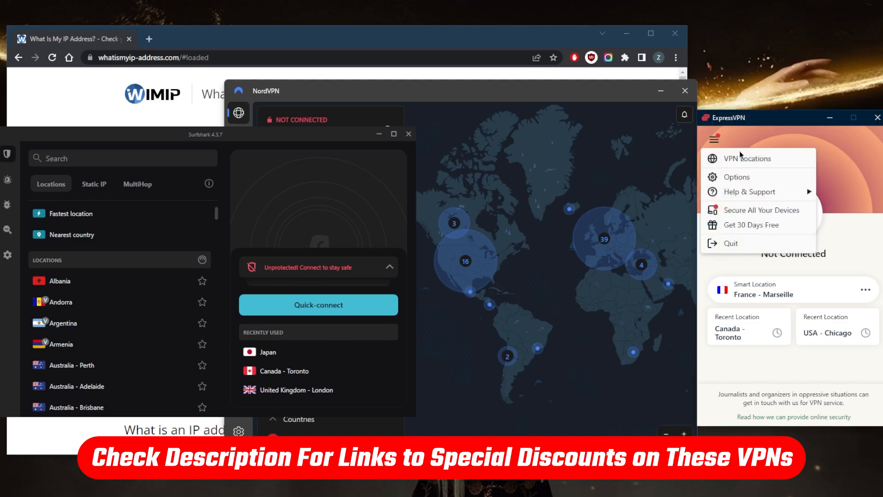
click(746, 154)
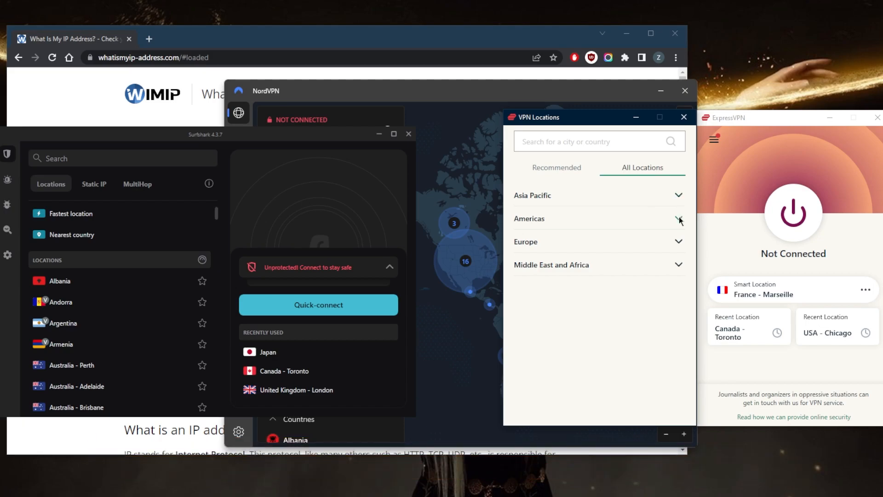
click(679, 220)
click(667, 264)
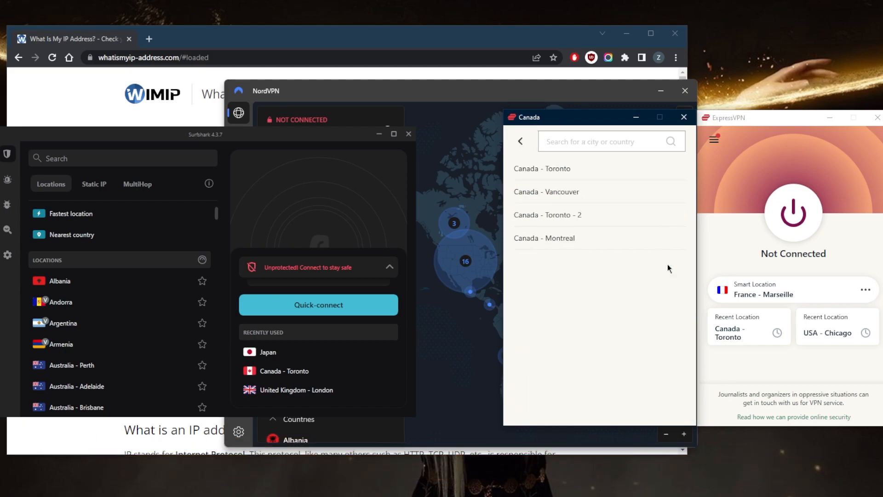
- Select Canada - Toronto and connect to it
click(557, 169)
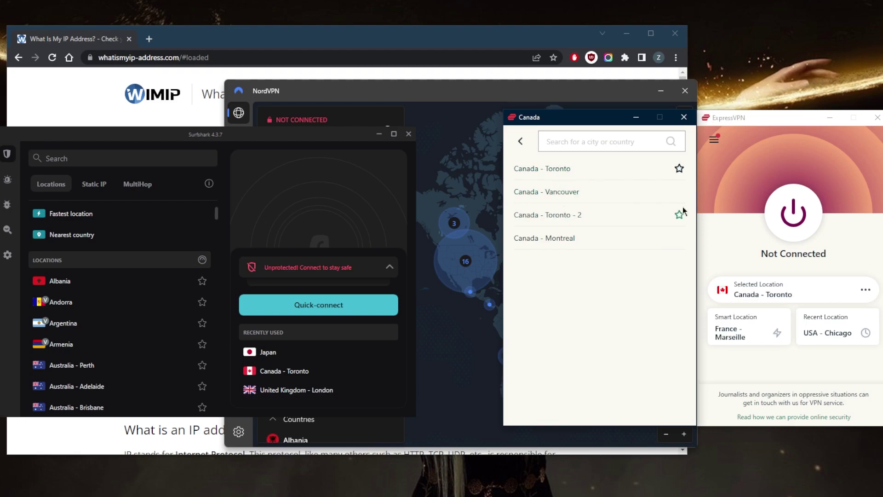
click(792, 216)
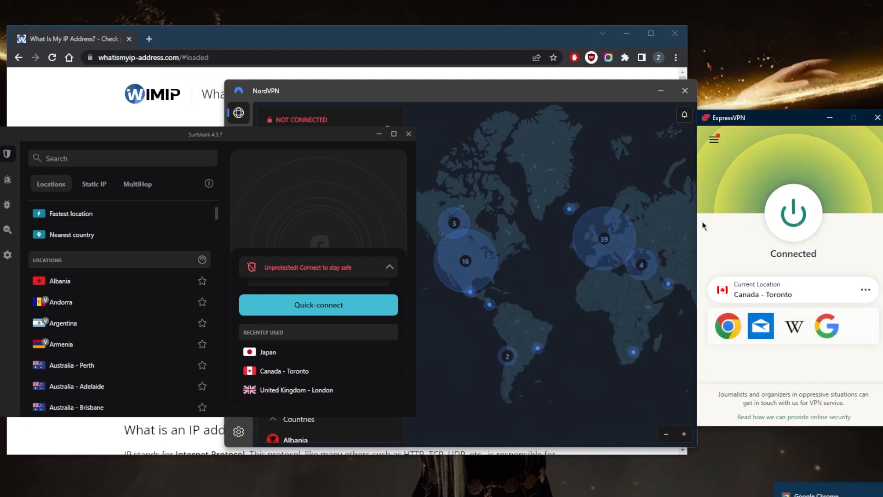
- Bring the IP lookup page forward and reload it to show the Toronto address
click(494, 39)
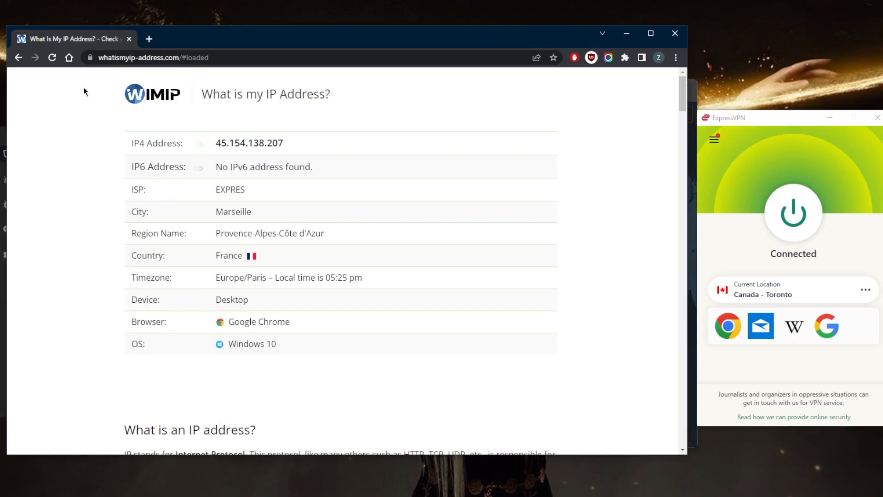
click(53, 58)
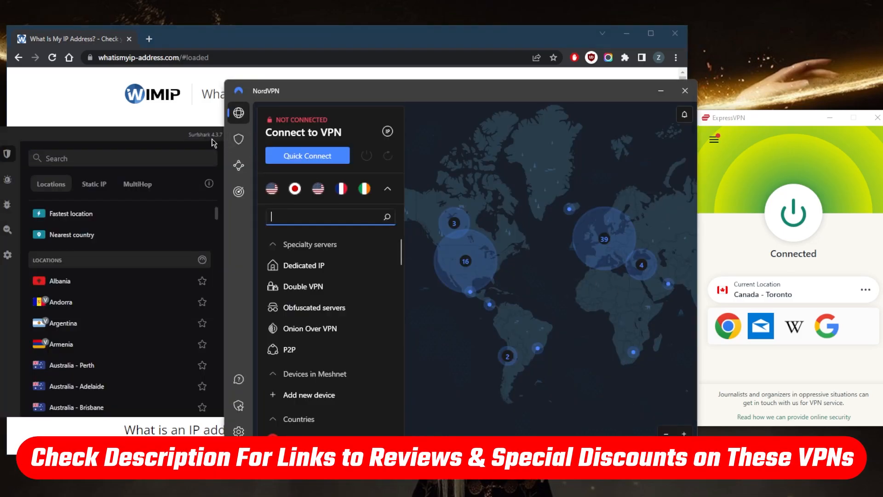
scroll(458, 228, up, 5)
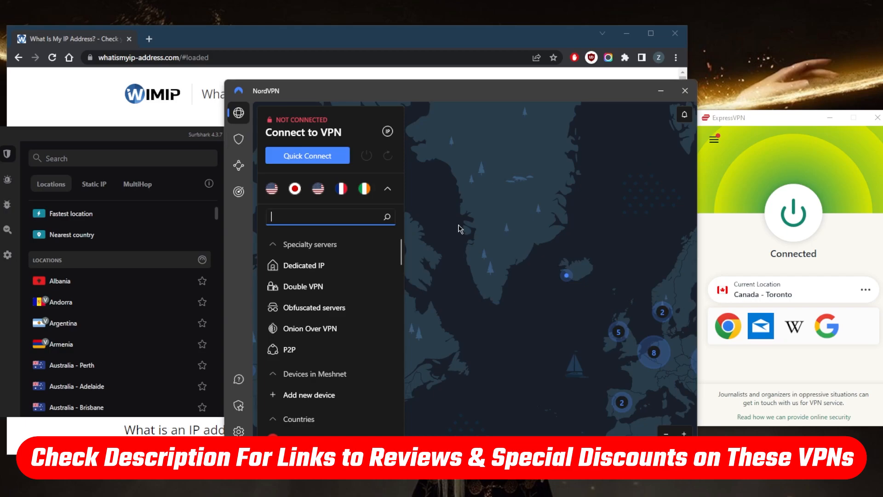
- Pan the NordVPN map to North America, then bring the Surfshark window forward
mouse_move(458, 228)
mouse_down()
mouse_move(474, 190)
mouse_move(471, 227)
mouse_move(573, 190)
mouse_move(529, 256)
mouse_up()
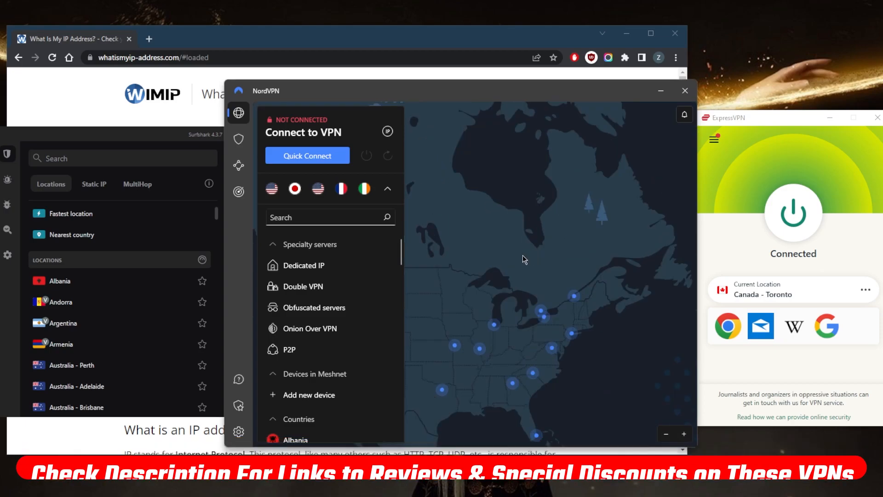
scroll(608, 331, up, 1)
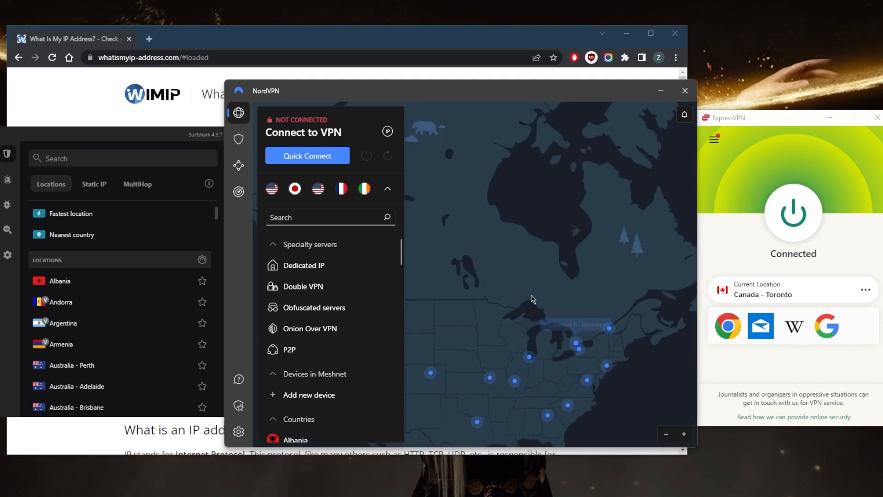
scroll(532, 298, down, 5)
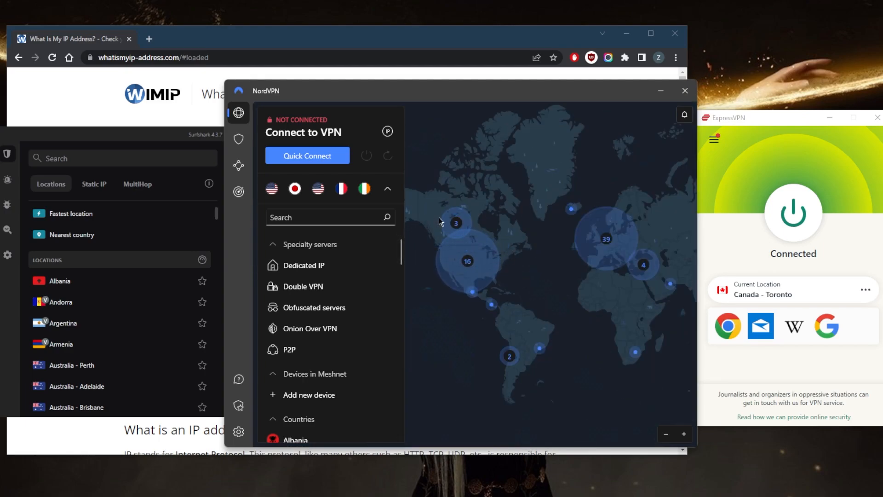
click(202, 141)
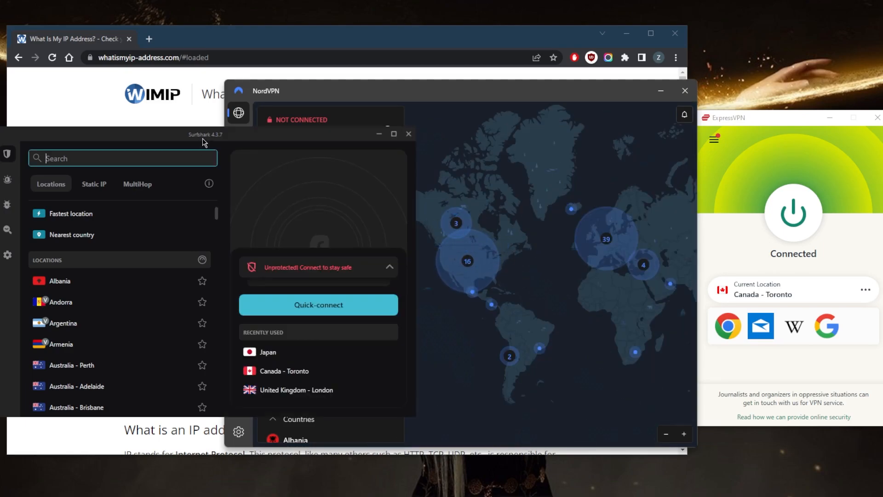